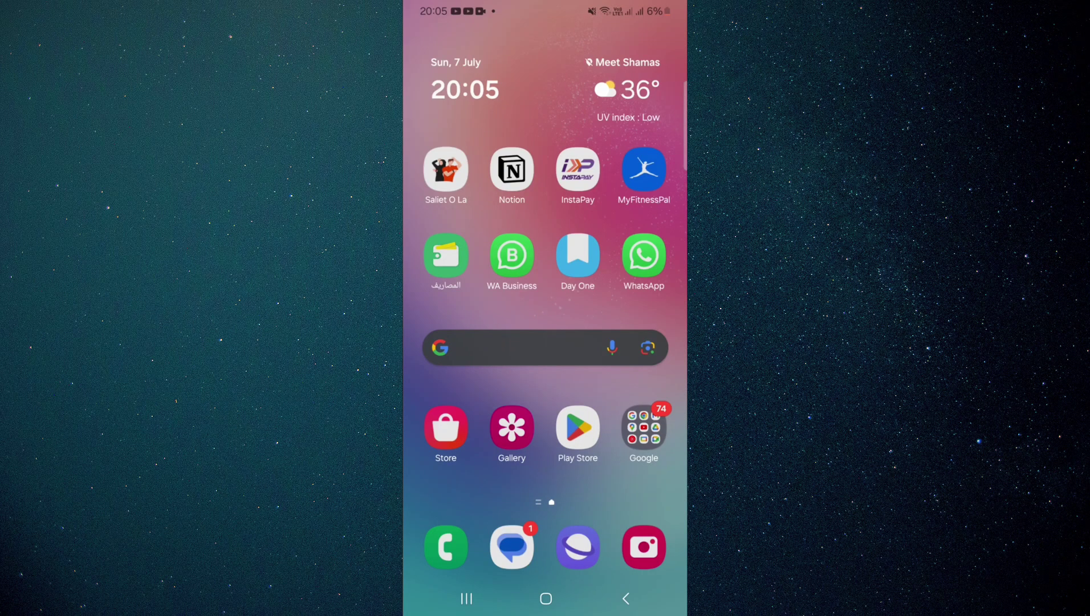
Swipe up to open the app drawer showing the Facebook app.
{"action": "left_click_drag", "start_coordinate": [545, 476], "coordinate": [545, 213]}
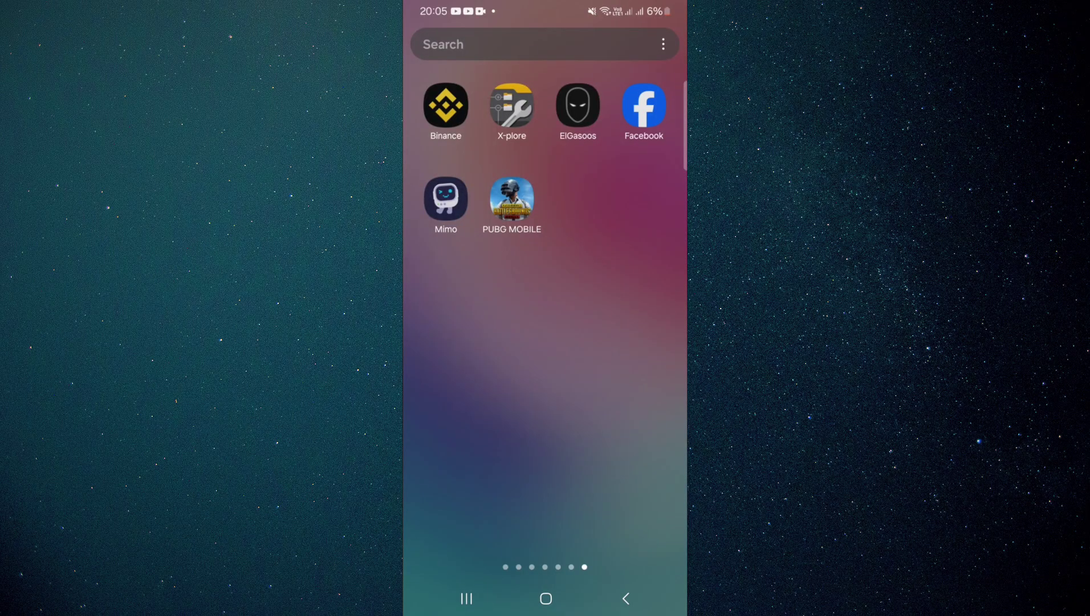
Launch Facebook and open its account menu.
{"action": "left_click", "coordinate": [643, 105]}
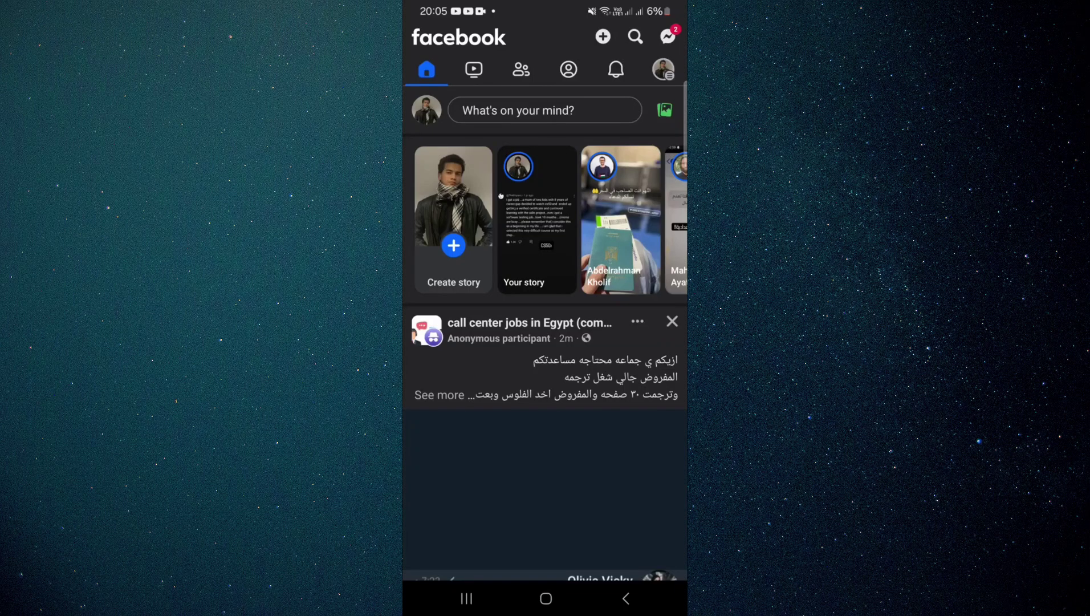
{"action": "left_click", "coordinate": [662, 69]}
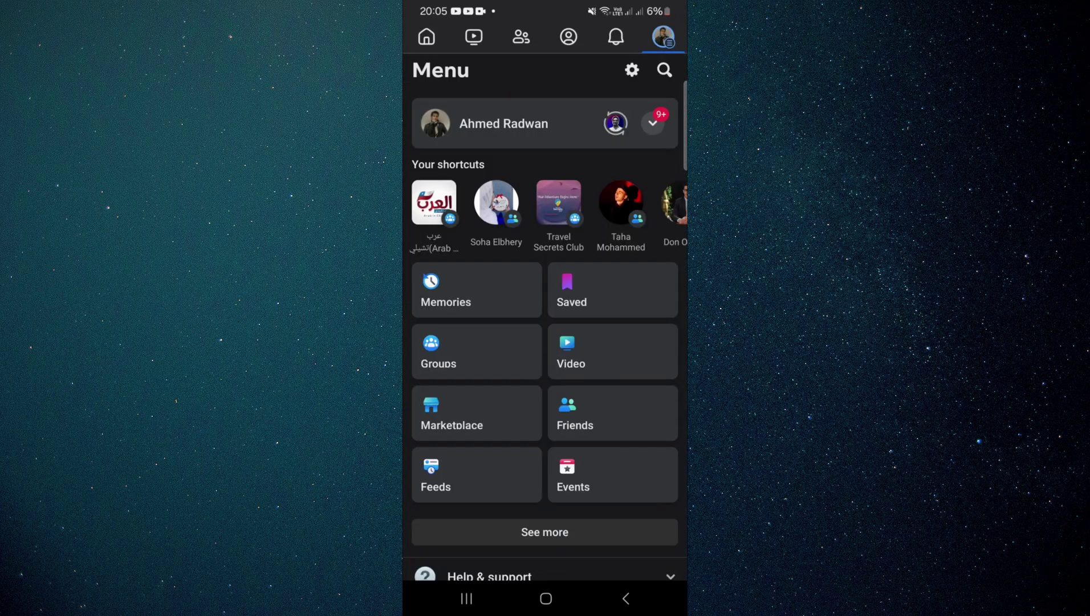
{"action": "scroll", "coordinate": [545, 341], "scroll_direction": "down", "scroll_amount": 5}
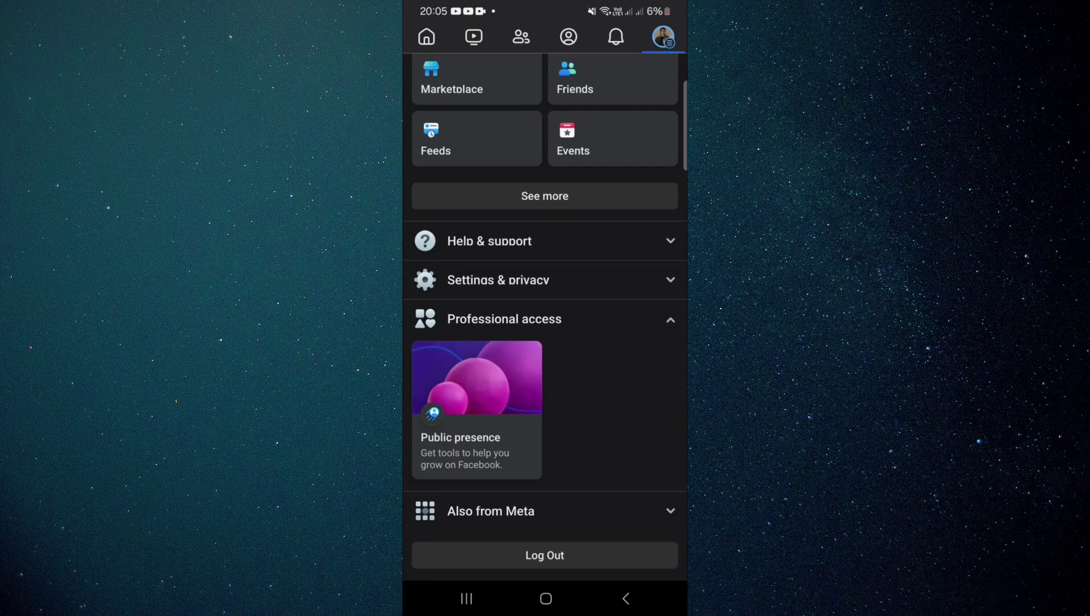
Expand Settings & privacy and open Settings.
{"action": "left_click", "coordinate": [498, 280]}
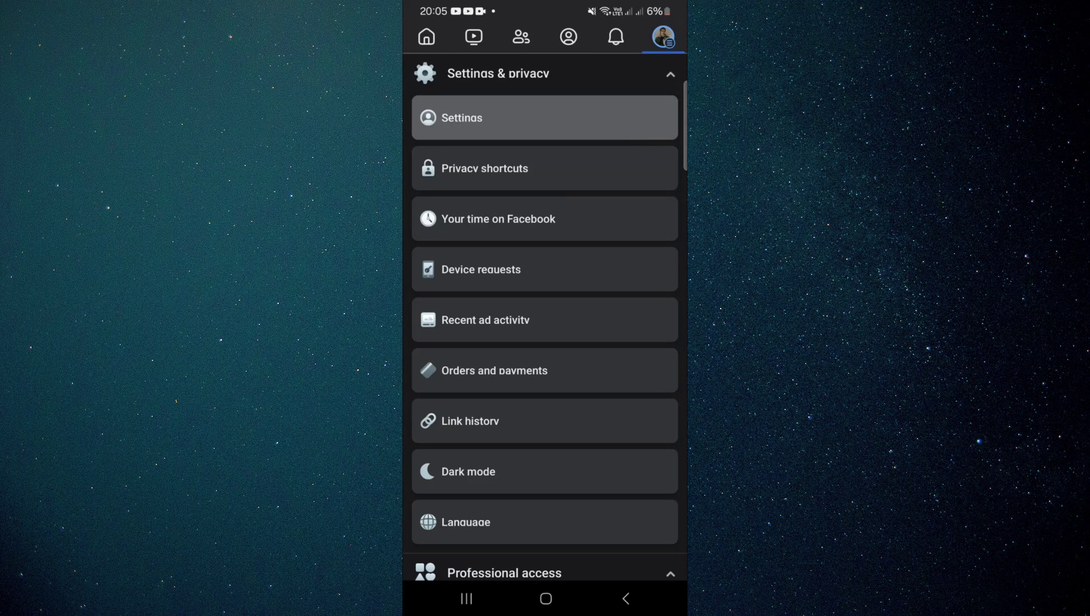
{"action": "left_click", "coordinate": [460, 118]}
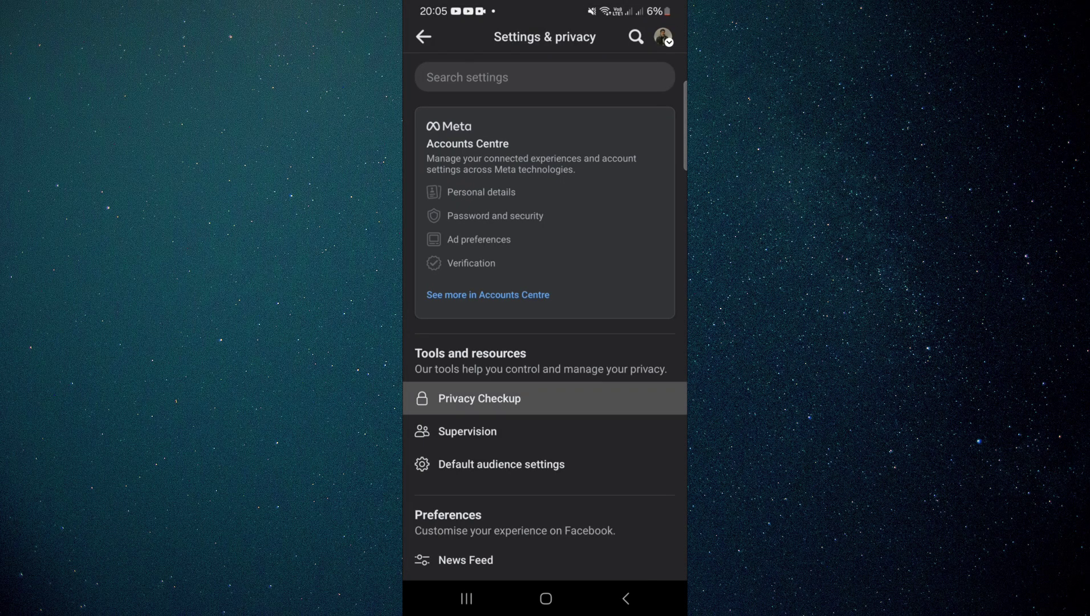
{"action": "scroll", "coordinate": [545, 391], "scroll_direction": "down", "scroll_amount": 1}
{"action": "scroll", "coordinate": [545, 391], "scroll_direction": "down", "scroll_amount": 1}
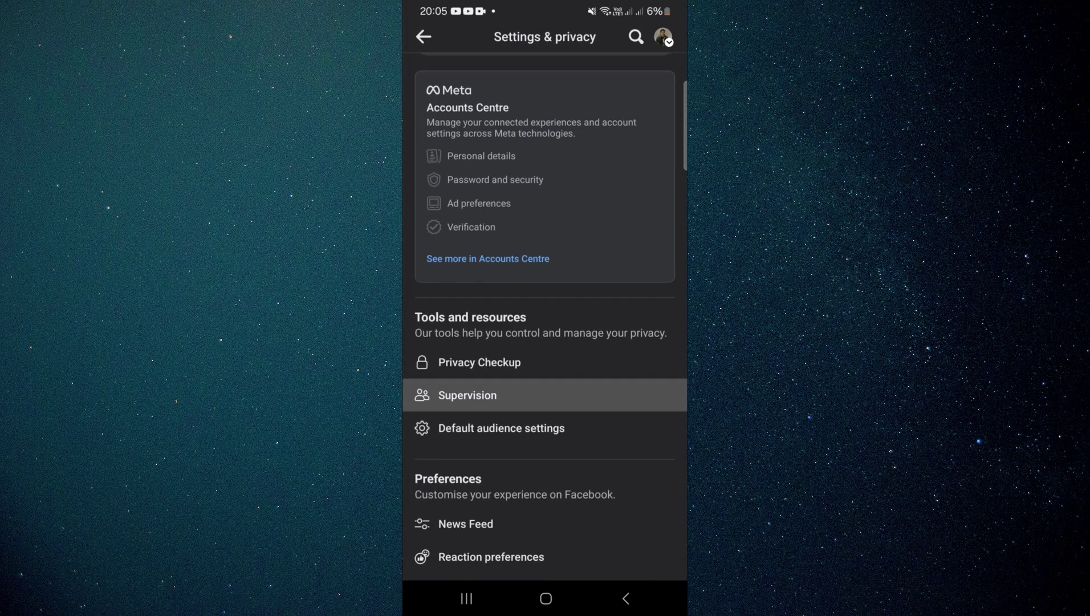
{"action": "scroll", "coordinate": [545, 391], "scroll_direction": "down", "scroll_amount": 1}
{"action": "scroll", "coordinate": [545, 391], "scroll_direction": "down", "scroll_amount": 1}
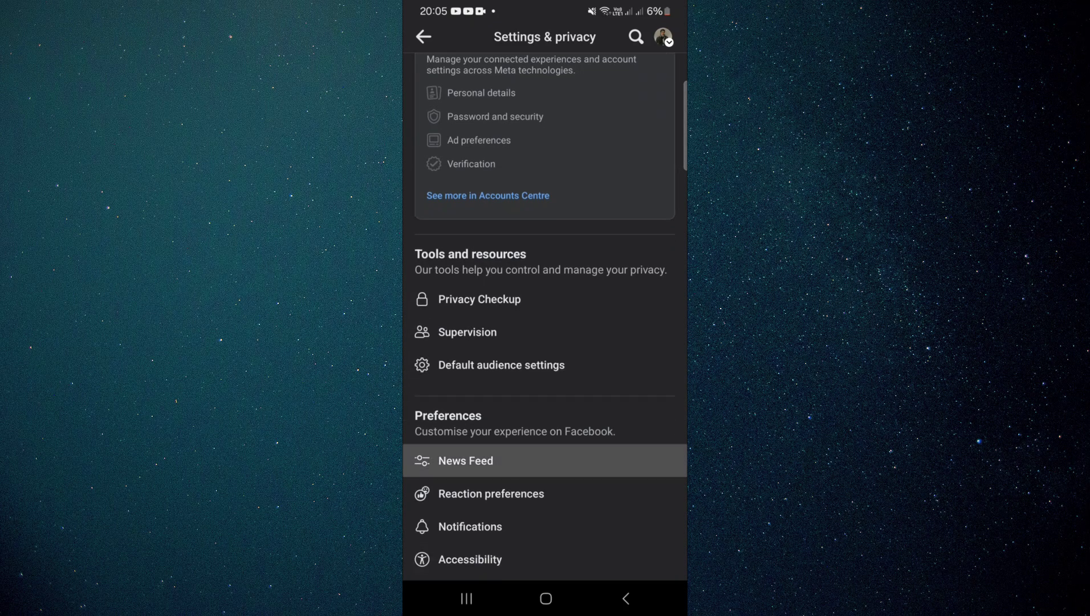
{"action": "scroll", "coordinate": [545, 340], "scroll_direction": "down", "scroll_amount": 5}
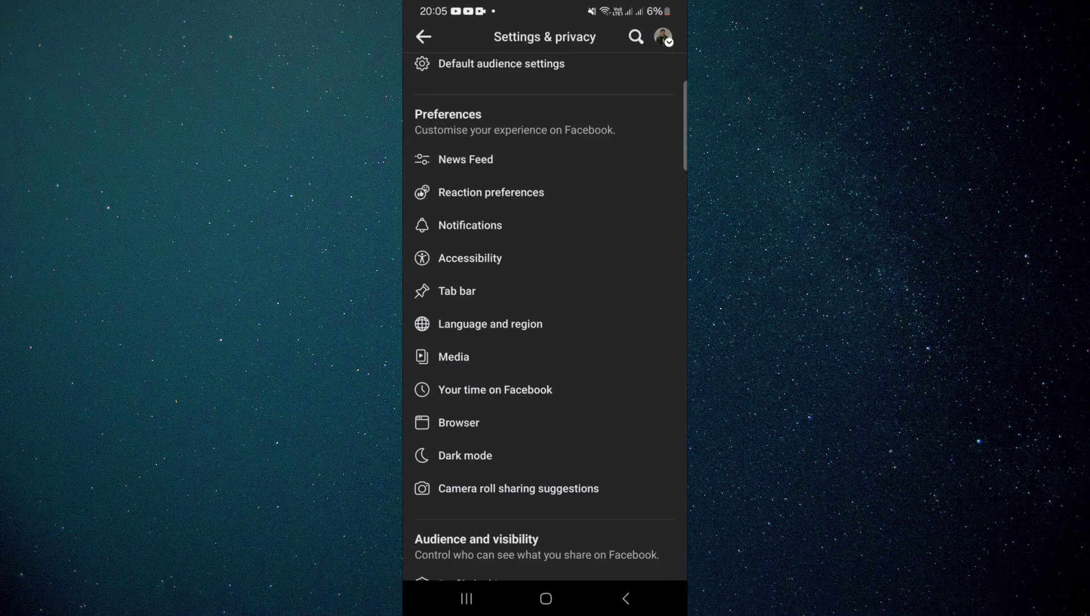
Open Media under Preferences to reach the video and photo settings.
{"action": "left_click", "coordinate": [477, 356]}
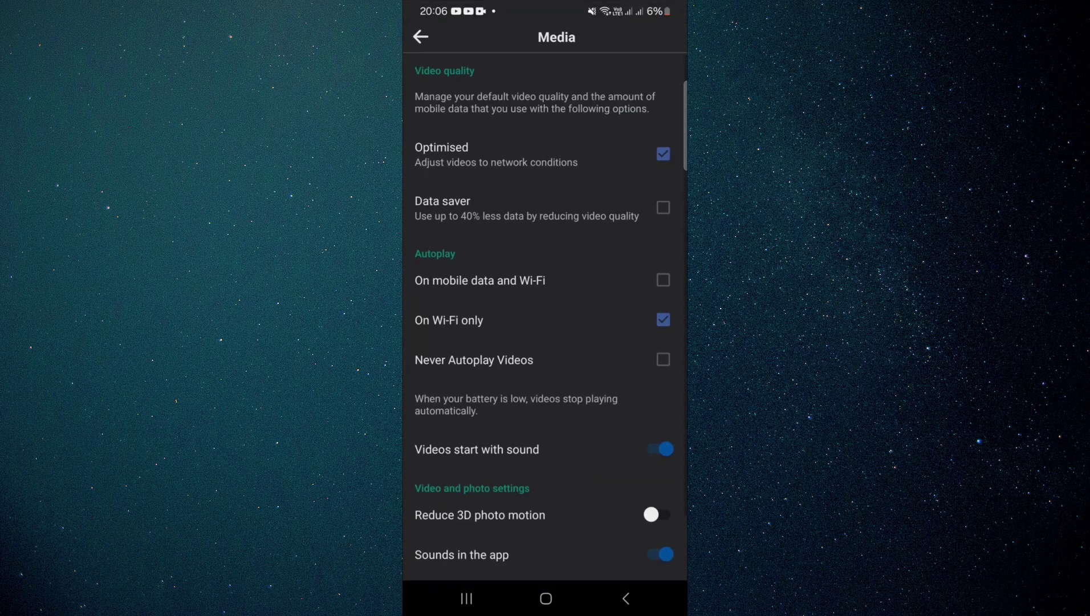
{"action": "scroll", "coordinate": [545, 340], "scroll_direction": "down", "scroll_amount": 2}
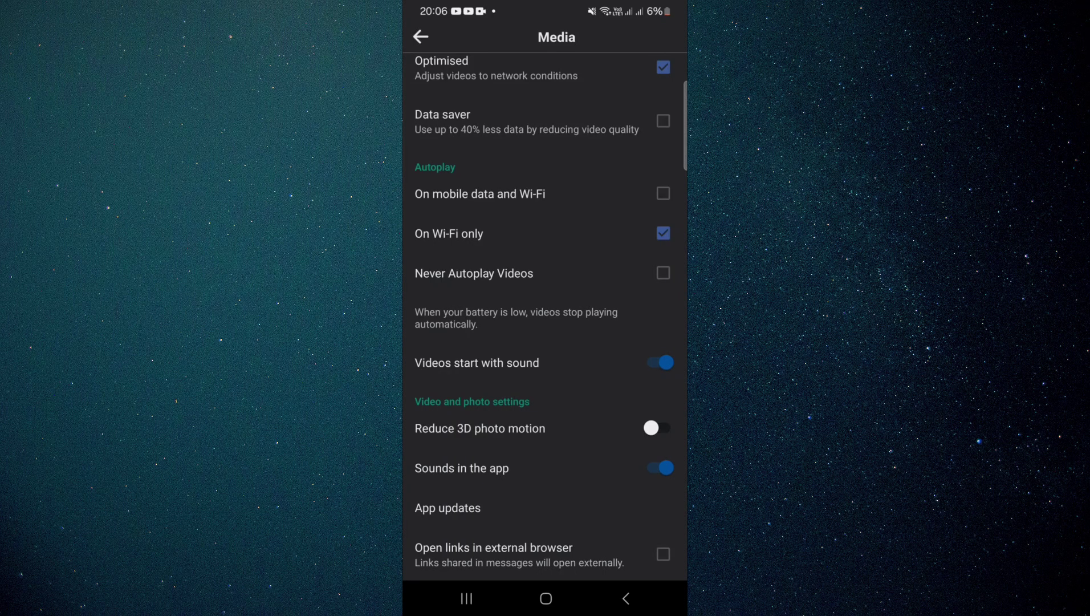
Switch off the 'Sounds in the app' toggle on the Media page.
{"action": "left_click", "coordinate": [659, 467]}
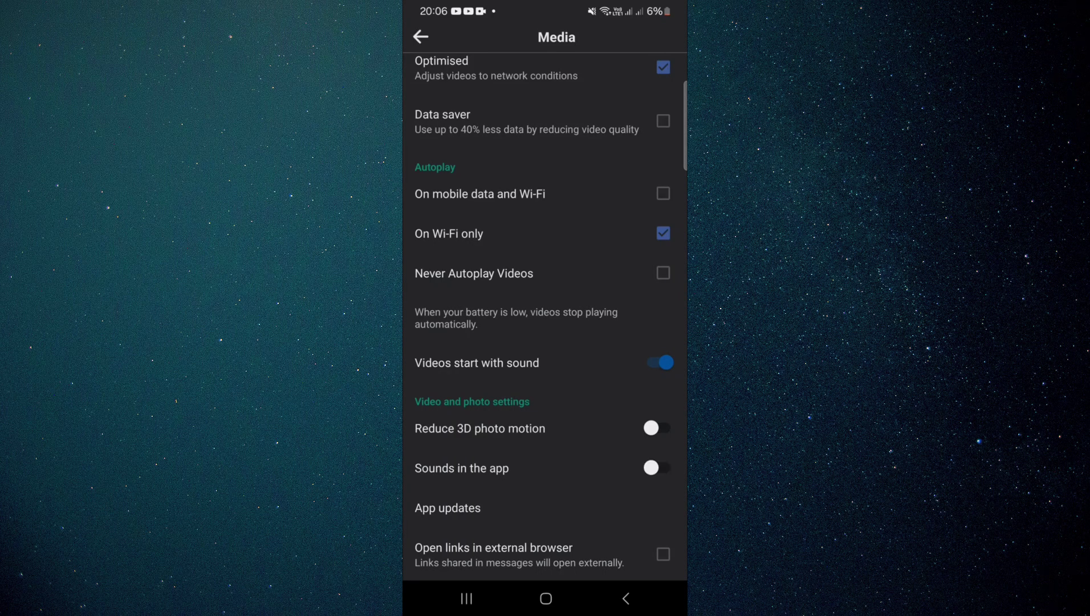